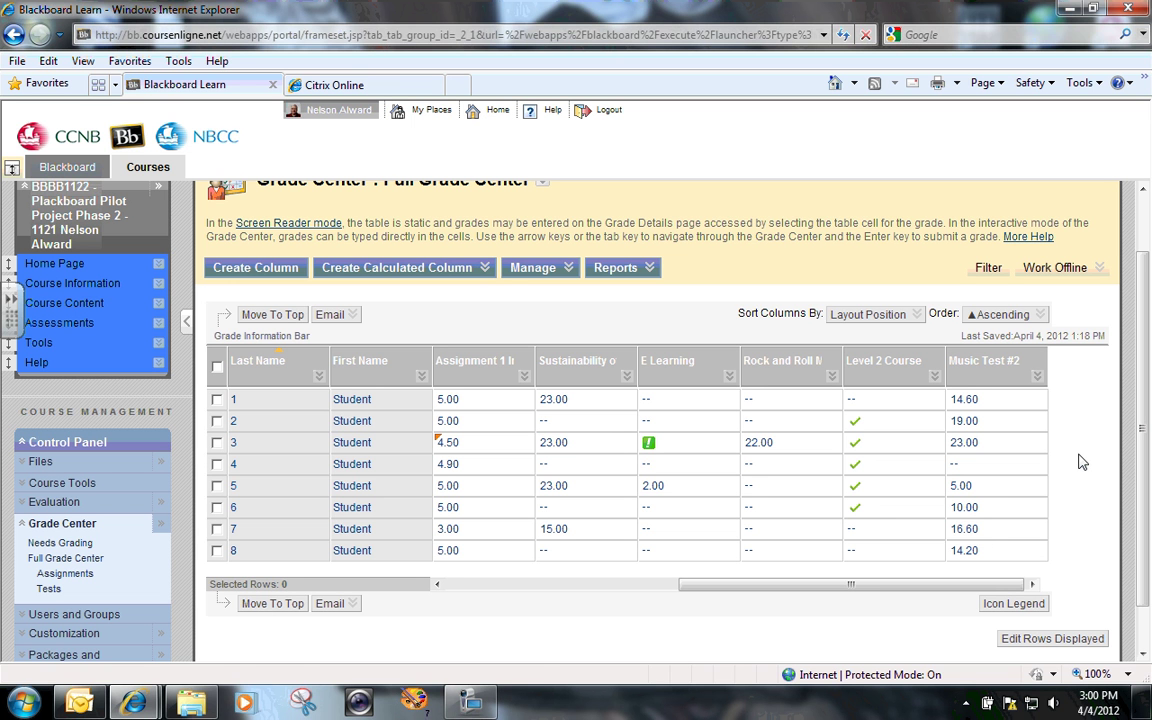
Open the test options of Music Test #2 in the Quizzes & Tests folder under Assessments
left_click(57, 326)
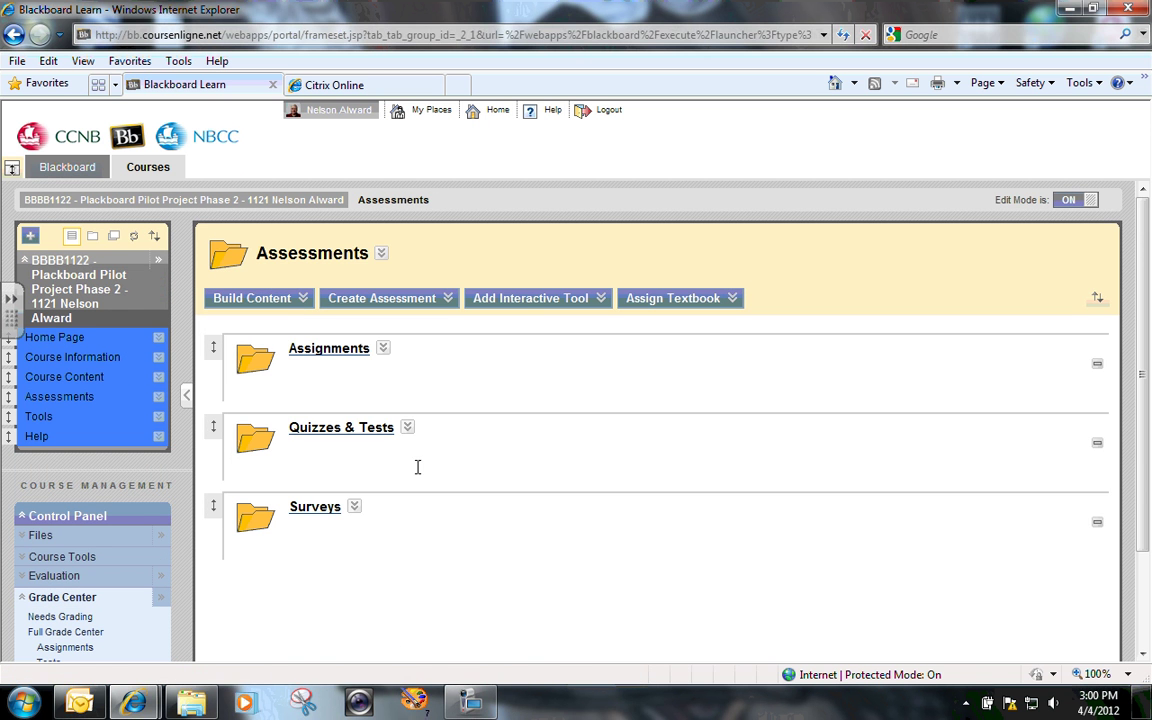
left_click(322, 428)
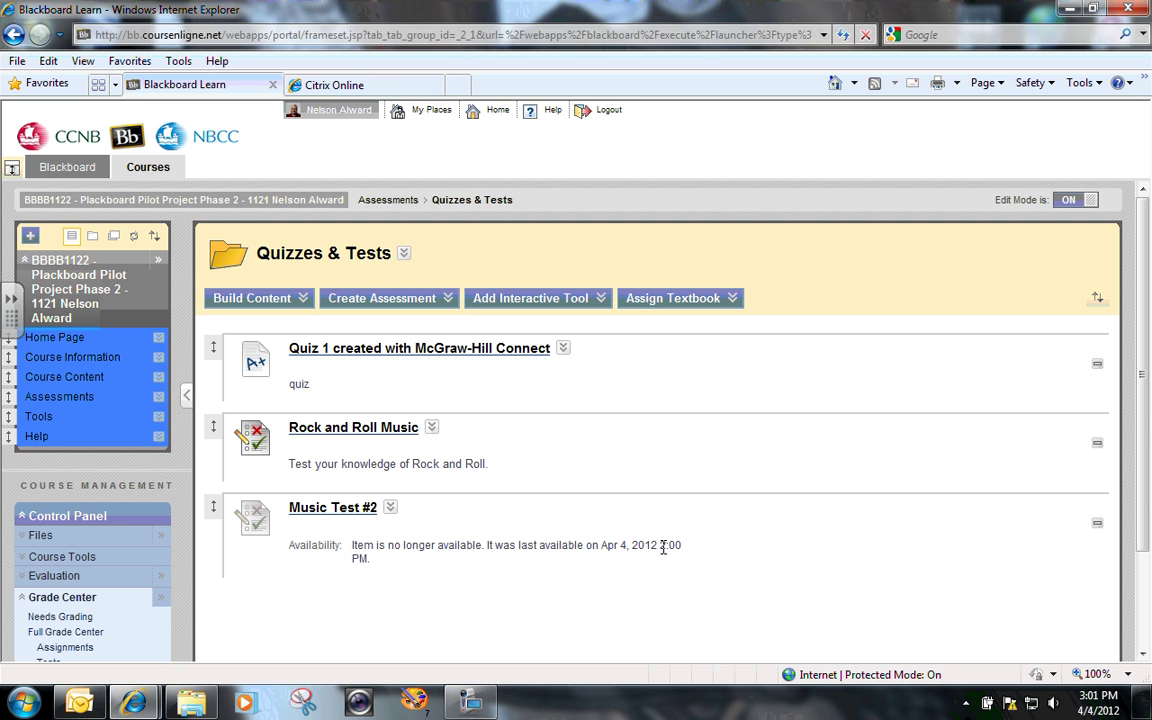
left_click_drag(662, 548, 689, 548)
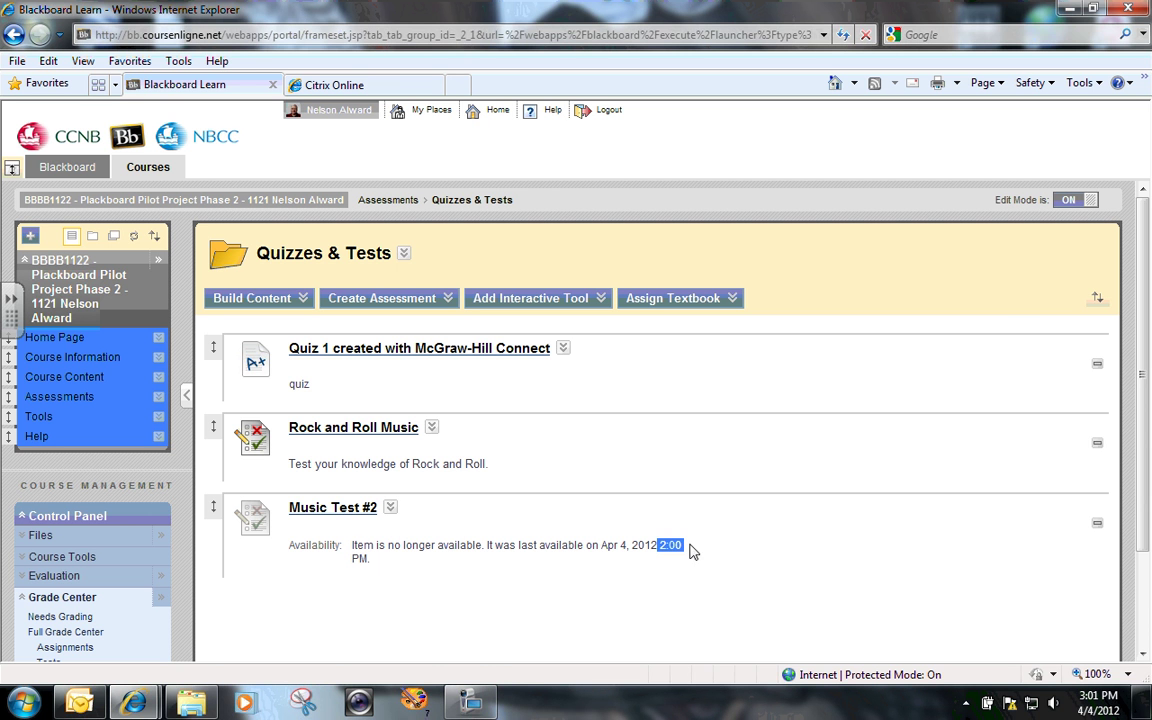
left_click(391, 508)
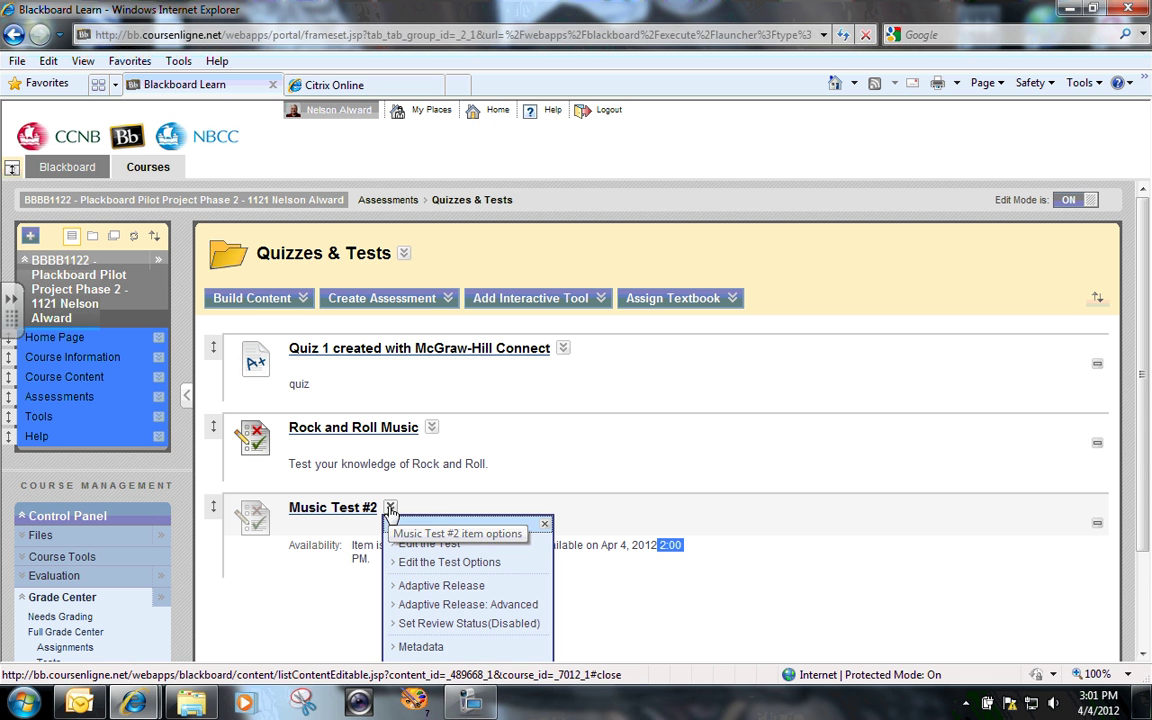
scroll(1101, 514, "down", 2)
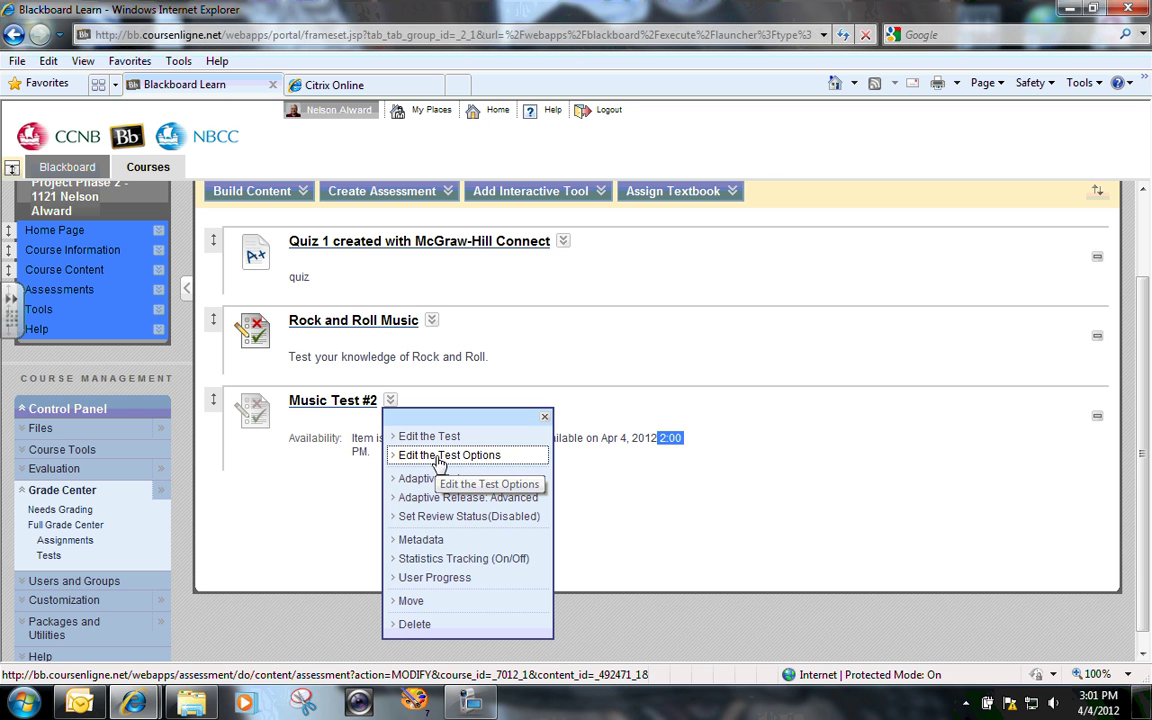
left_click(437, 456)
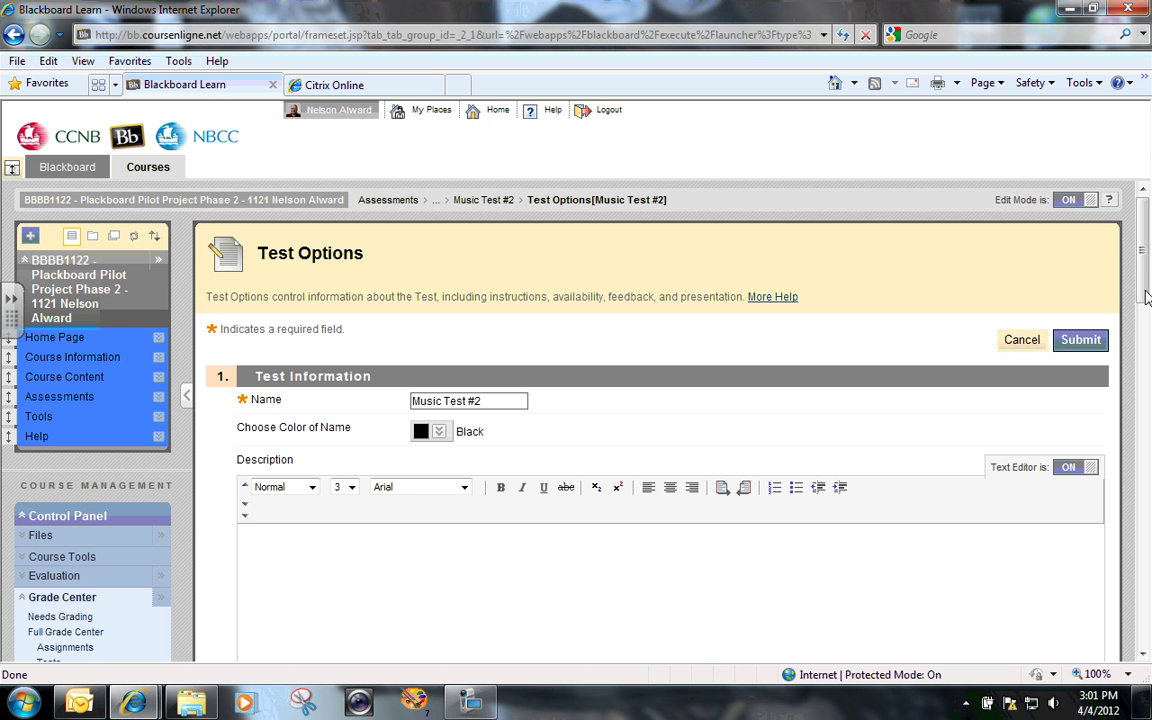
Turn off the Display After and Display Until restrictions for Music Test #2 and submit the test options
left_click_drag(1145, 282, 1148, 416)
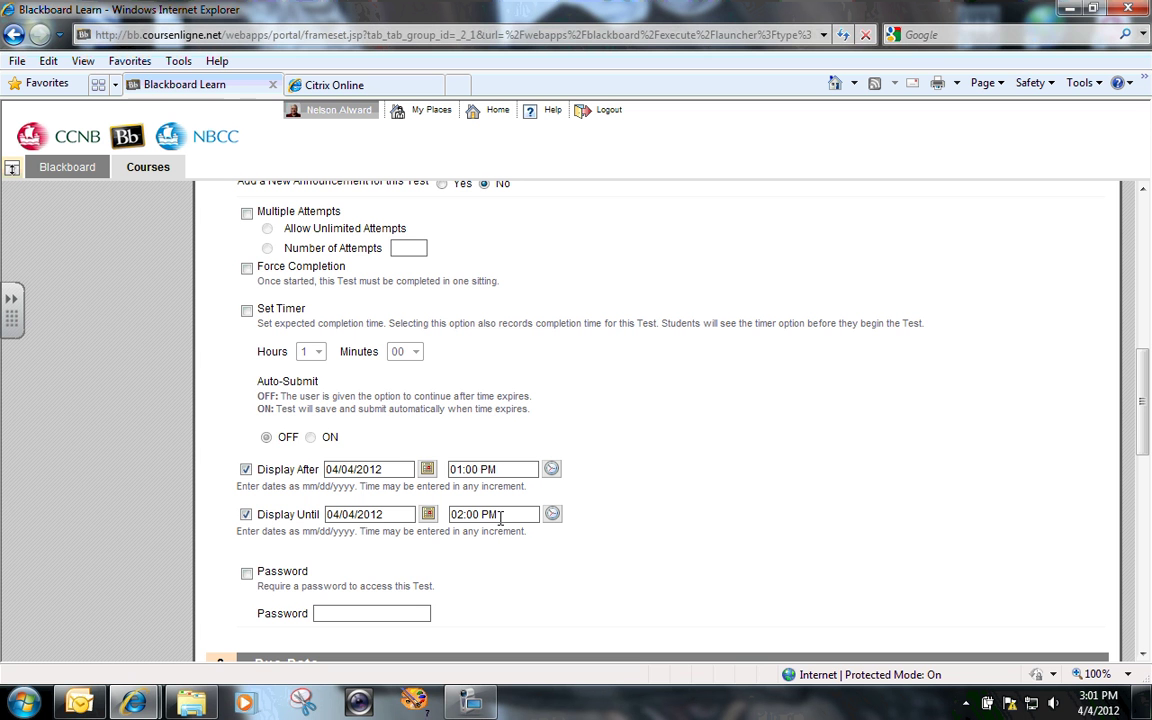
left_click(246, 469)
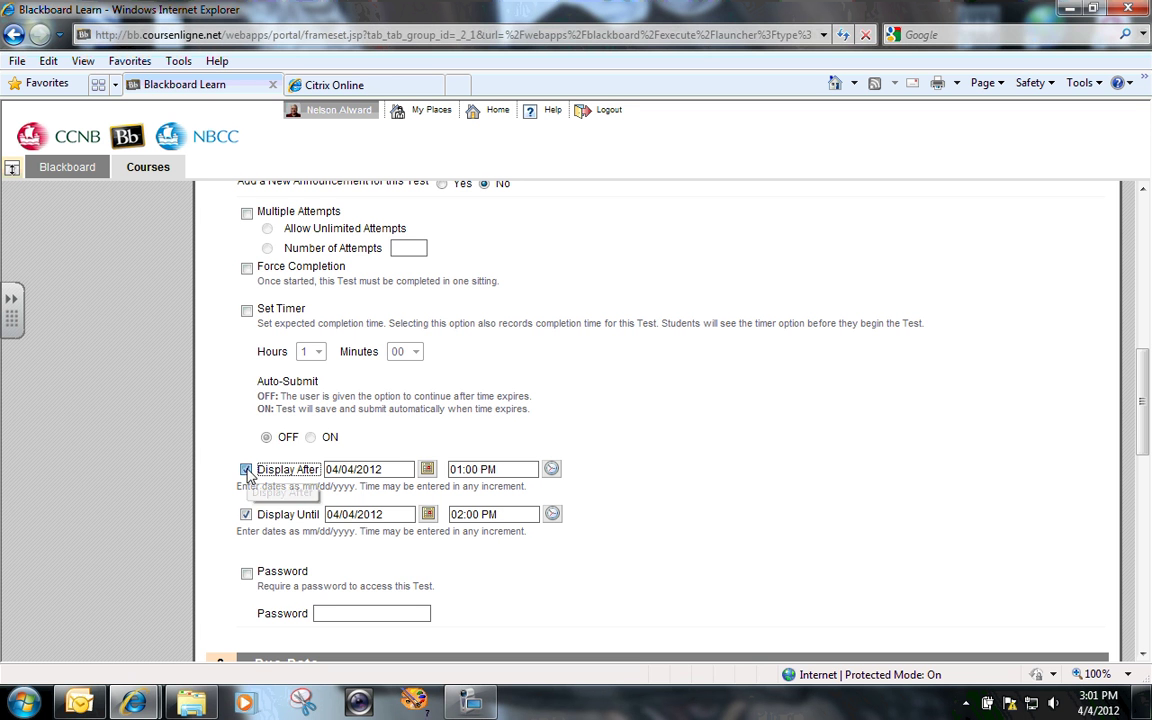
left_click(246, 514)
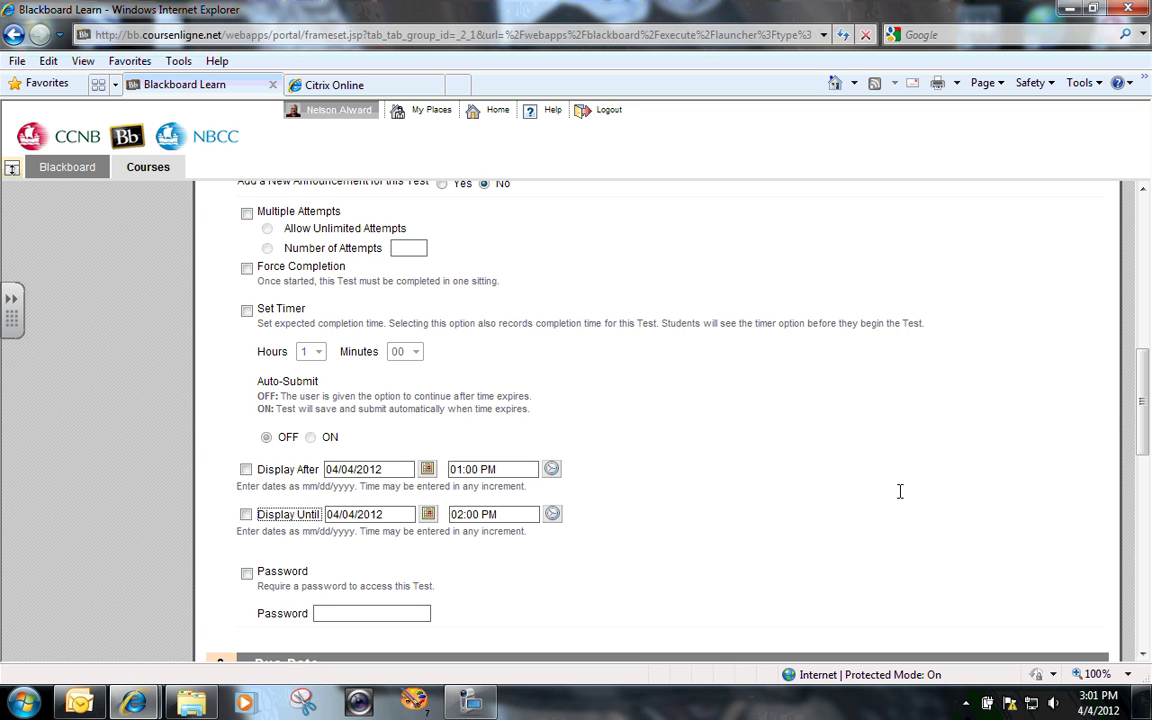
left_click_drag(1147, 395, 1148, 601)
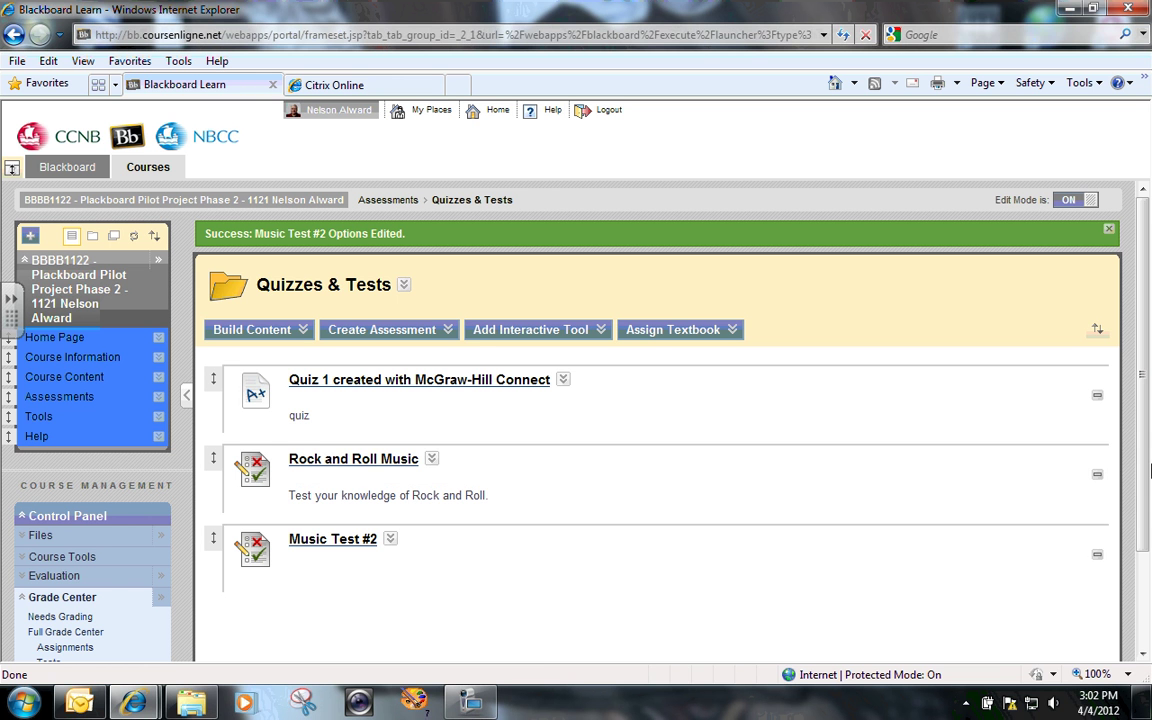
Start an Adaptive Release rule for Music Test #2, displaying it after 04/04/2012 03:02 PM and until 04/05/2012 04:02 PM
scroll(1148, 457, "down", 2)
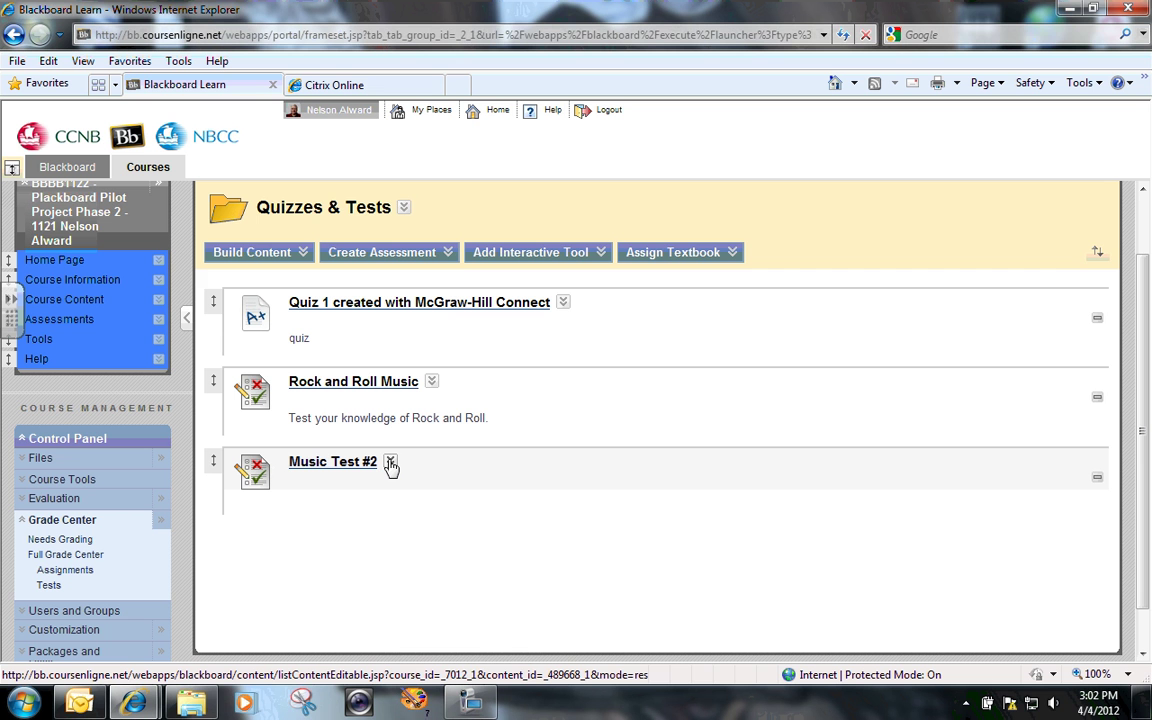
left_click(390, 463)
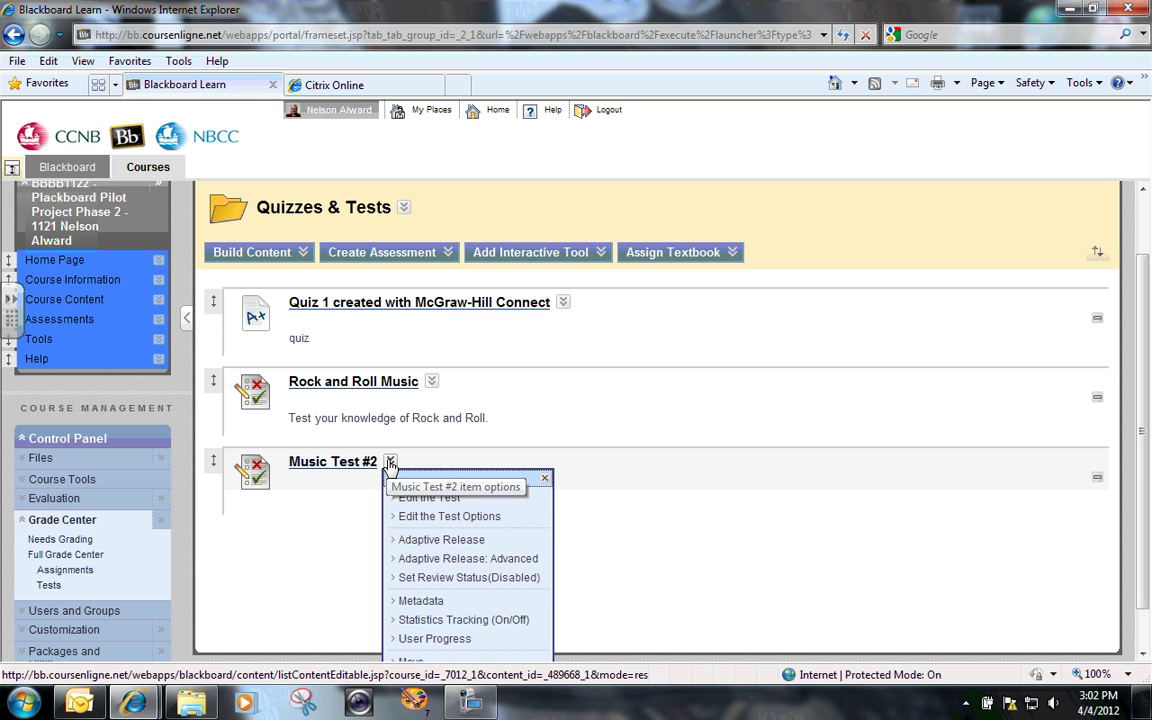
left_click(424, 540)
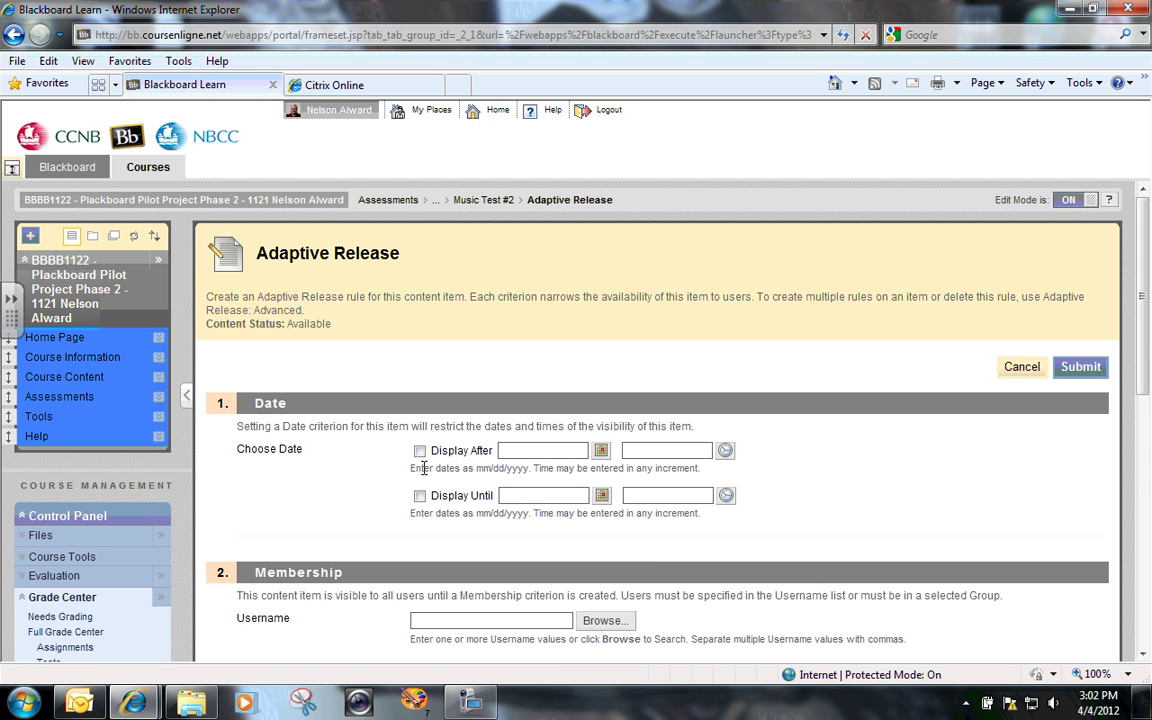
left_click(419, 451)
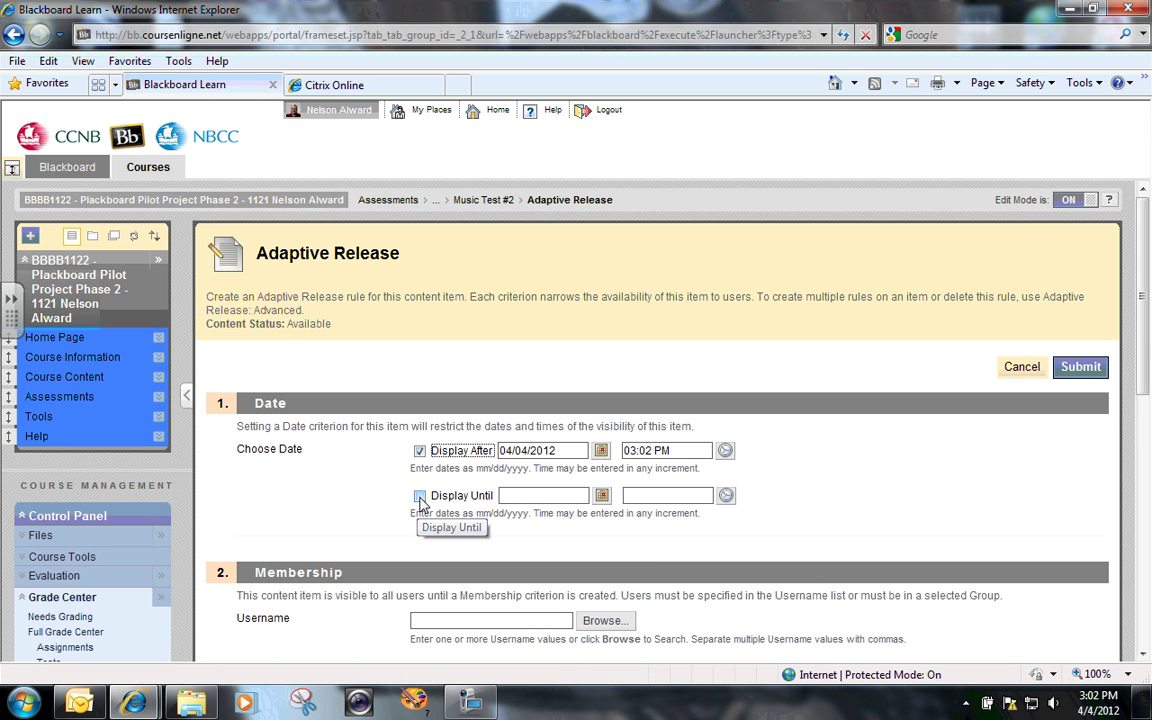
left_click(419, 495)
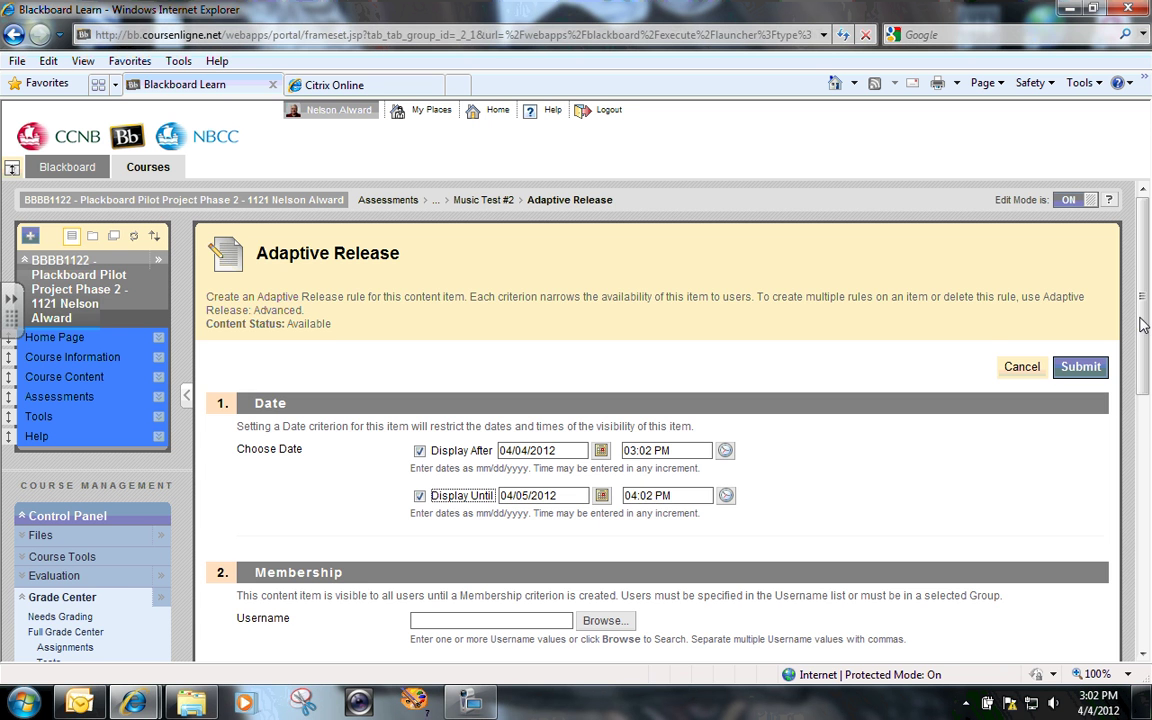
Limit the rule's membership to one student by searching course usernames containing 4 and submitting the matching student
scroll(625, 366, "down", 2)
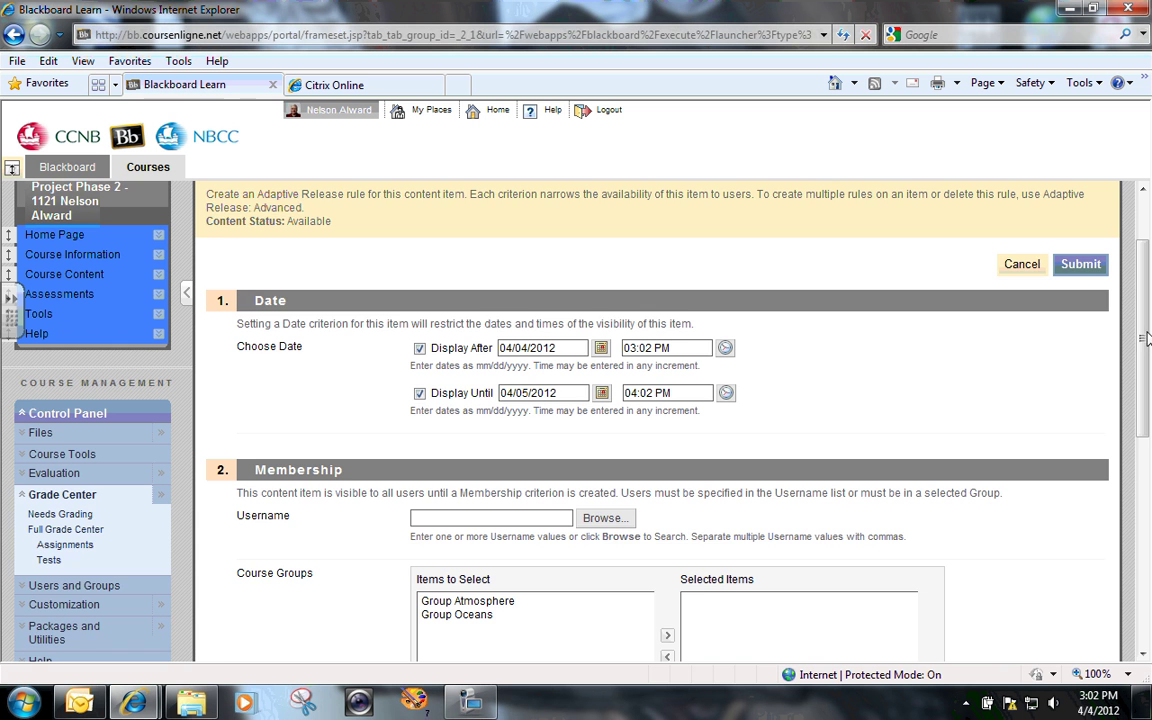
left_click_drag(1145, 330, 1145, 391)
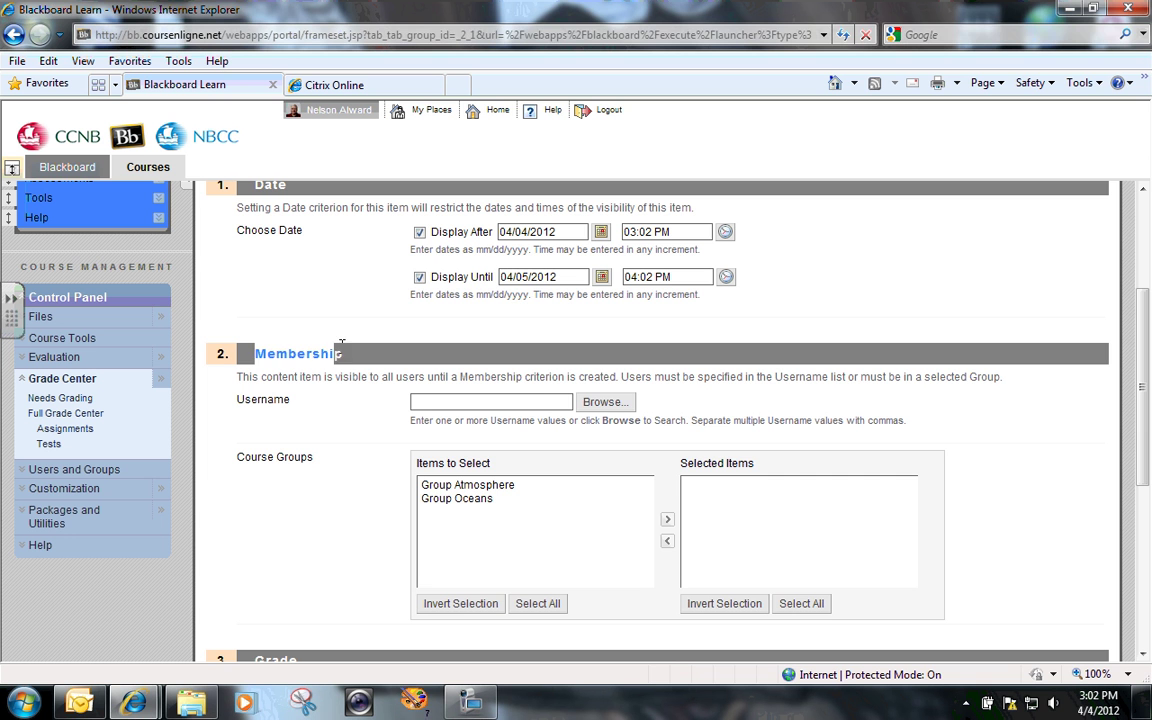
left_click(603, 404)
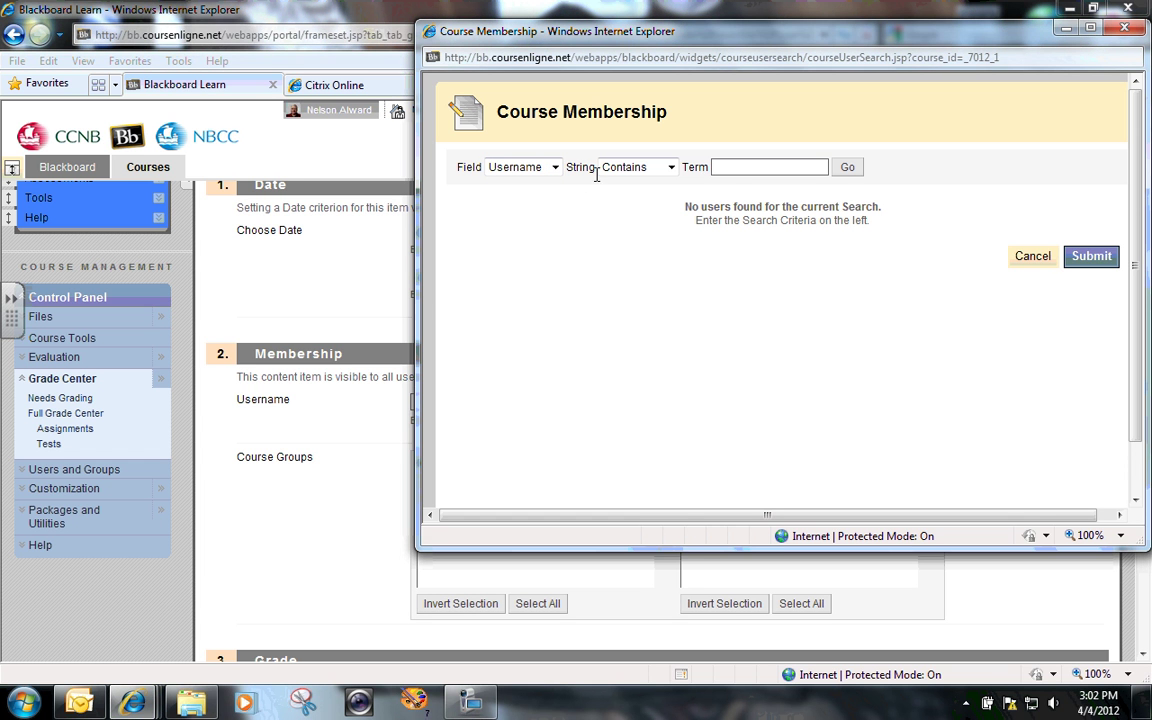
left_click(720, 167)
type("4")
left_click(847, 167)
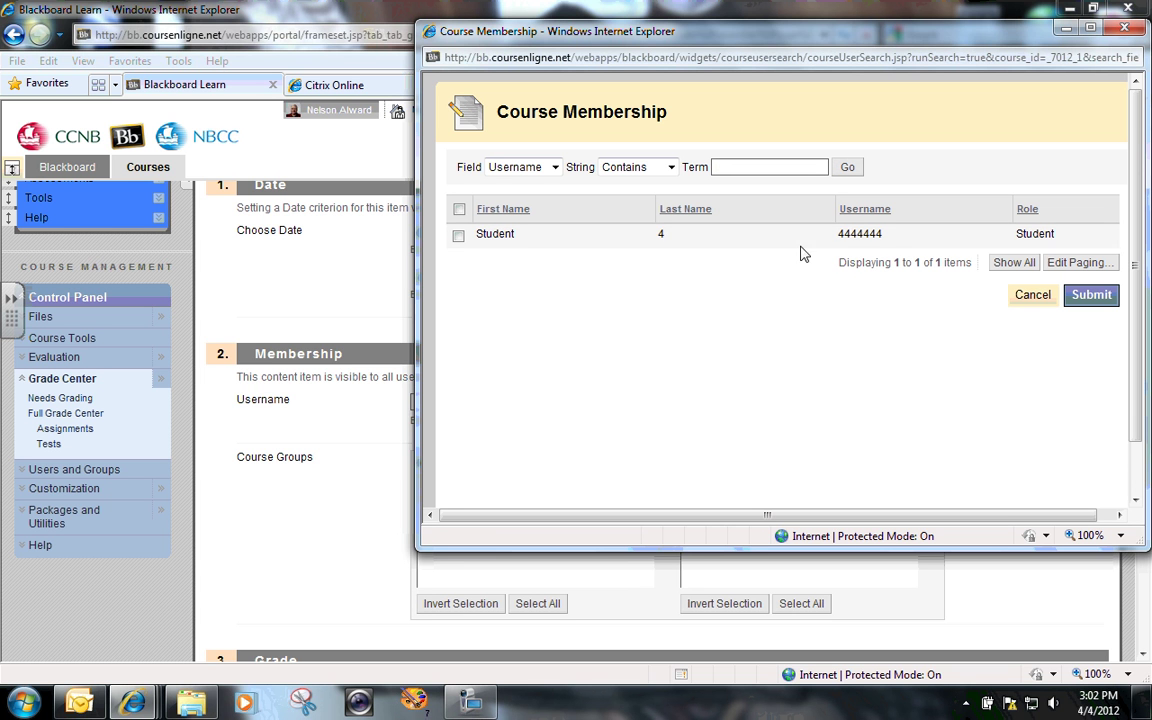
left_click(459, 238)
left_click(1092, 300)
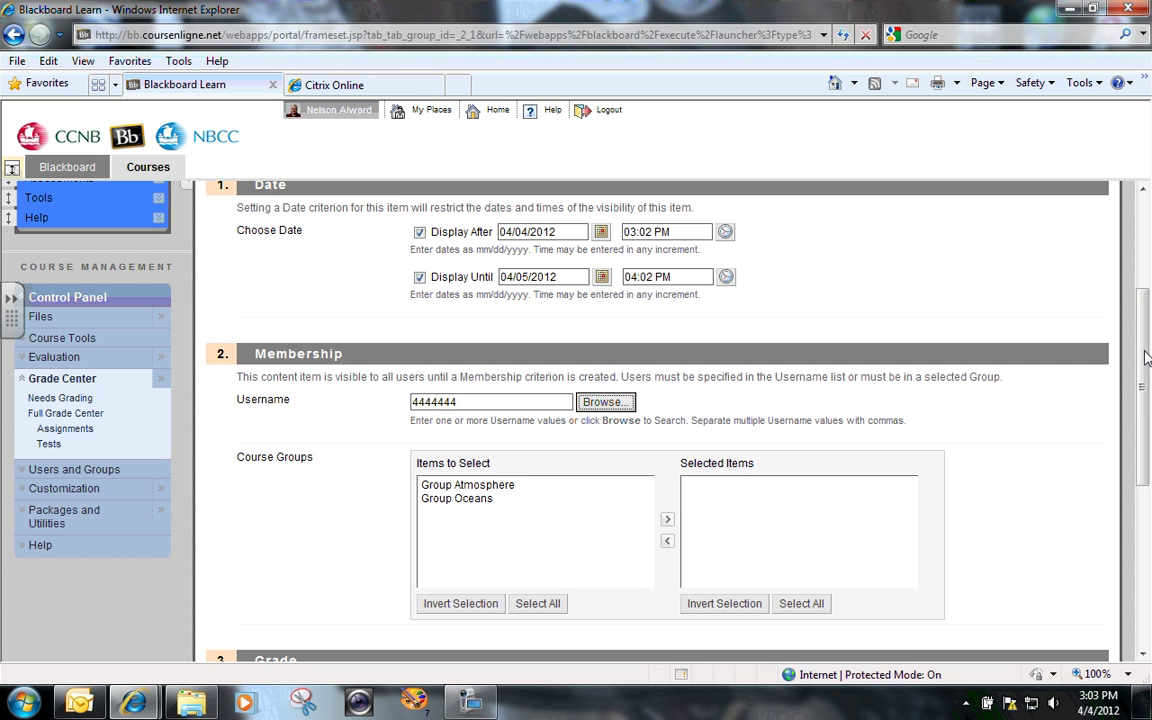
Check the date, membership, grade and review status criteria, and submit the adaptive release rule for Music Test #2
mouse_move(1148, 365)
left_mouse_down()
mouse_move(1146, 413)
mouse_move(1146, 353)
left_mouse_up()
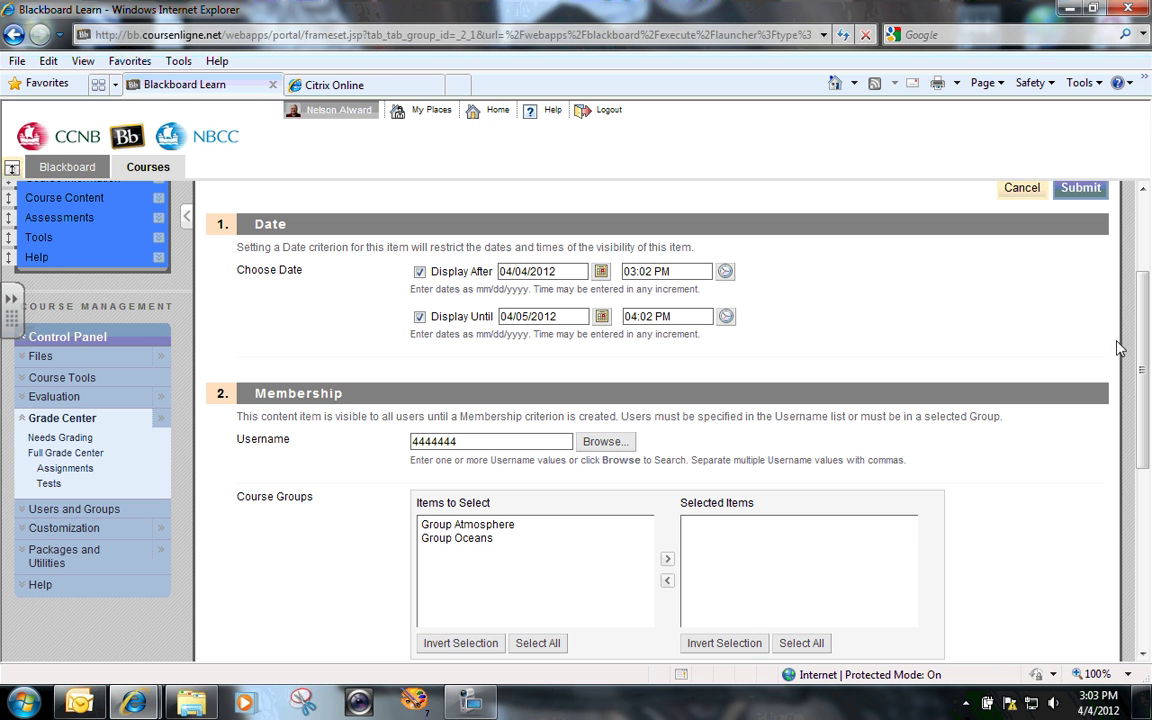
left_click_drag(1141, 345, 1148, 512)
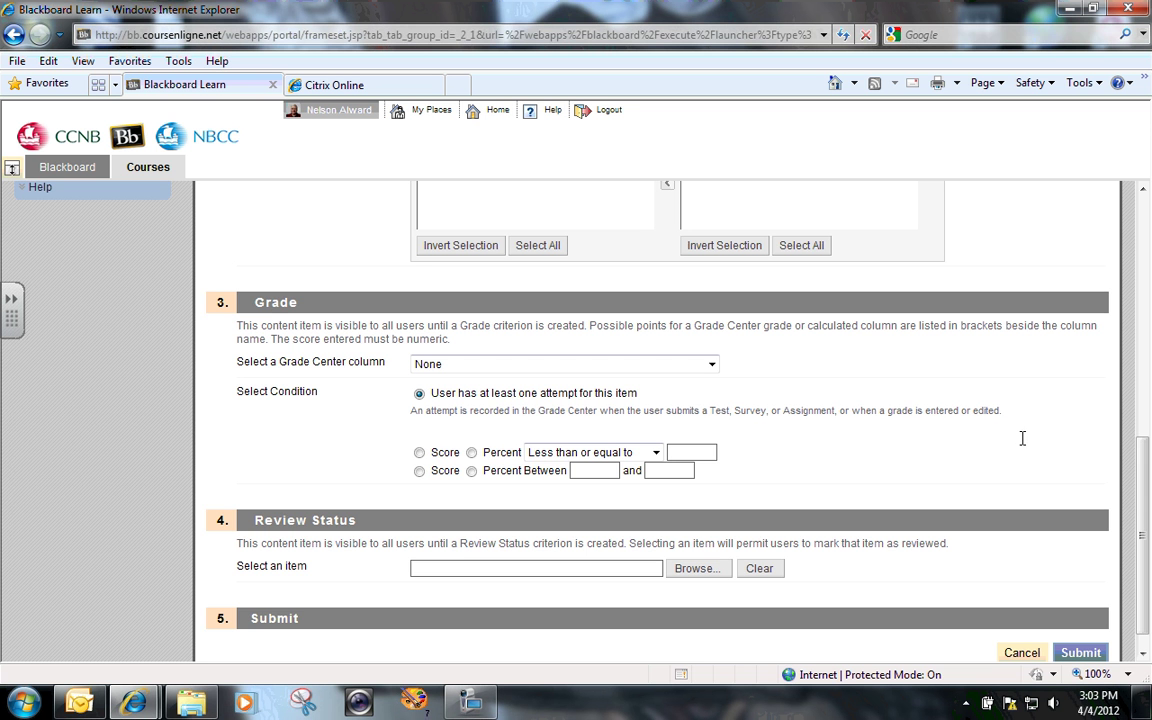
left_click_drag(1145, 518, 1118, 344)
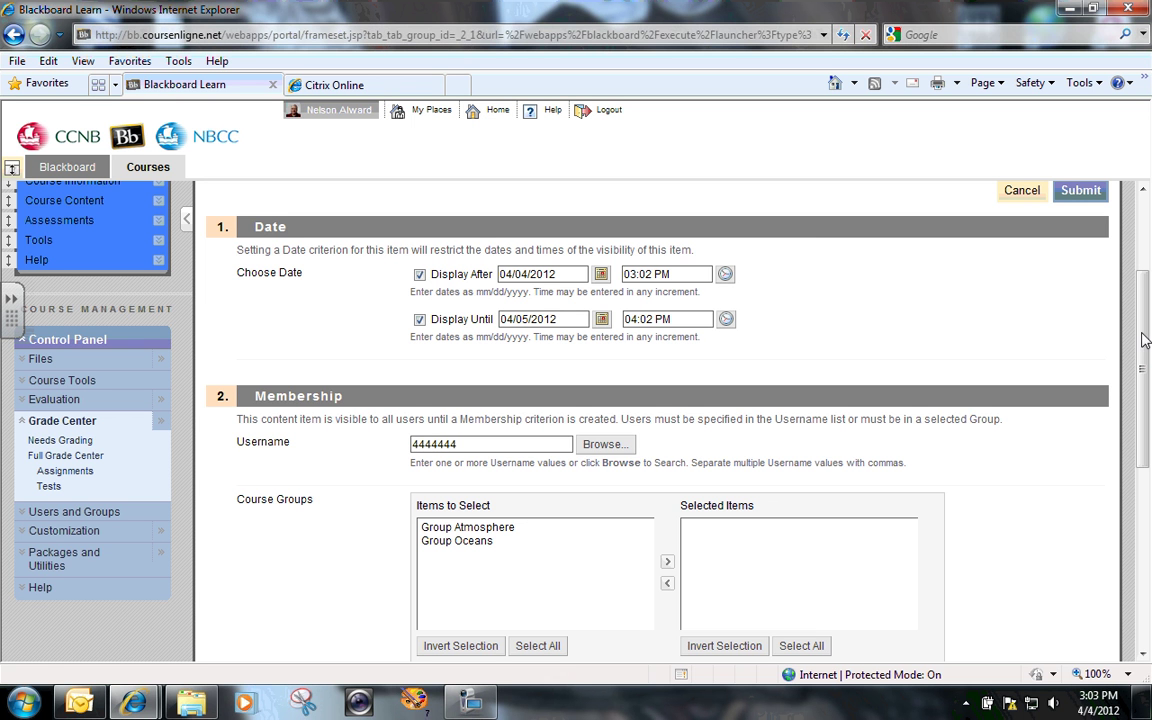
left_click_drag(1146, 340, 1146, 400)
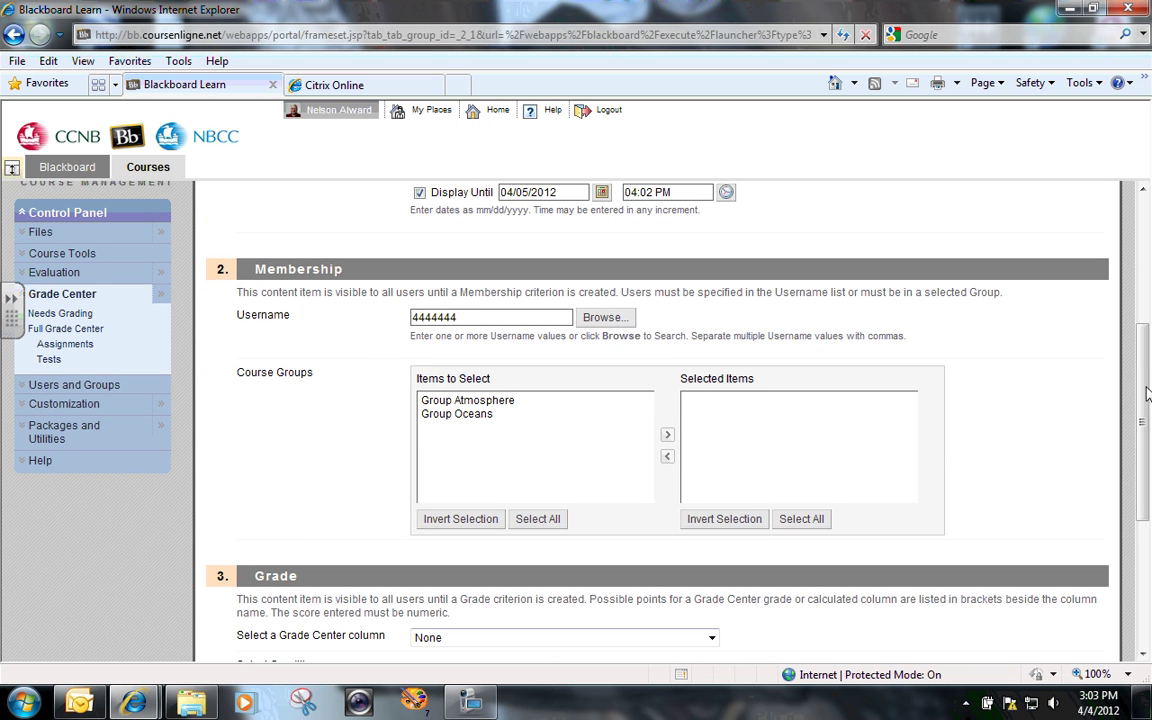
left_click_drag(1147, 395, 1150, 585)
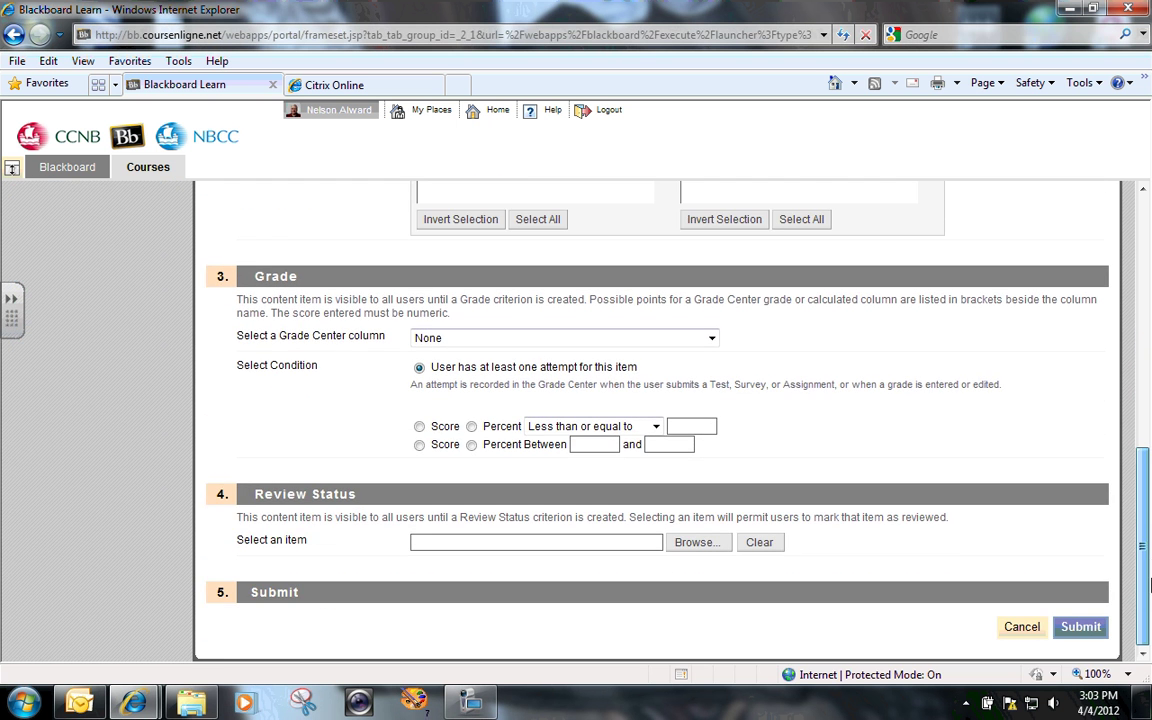
left_click(1085, 627)
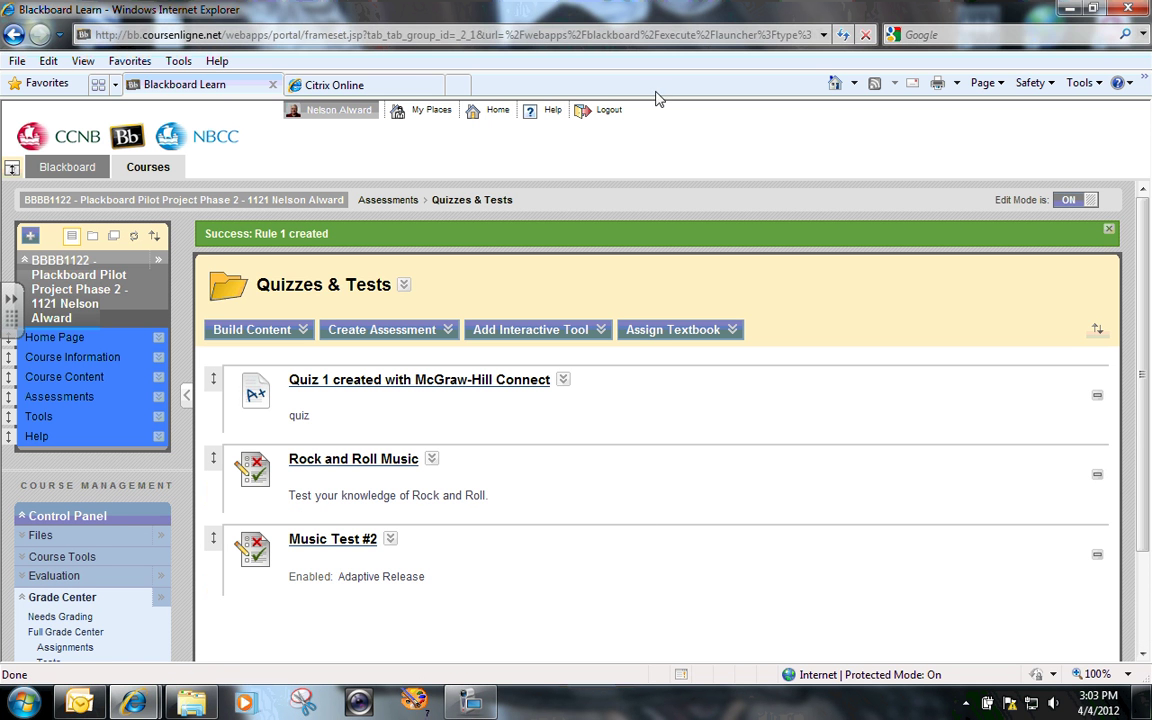
Log out of the instructor account and log in as the selected student with the student's username and account password
left_click(609, 113)
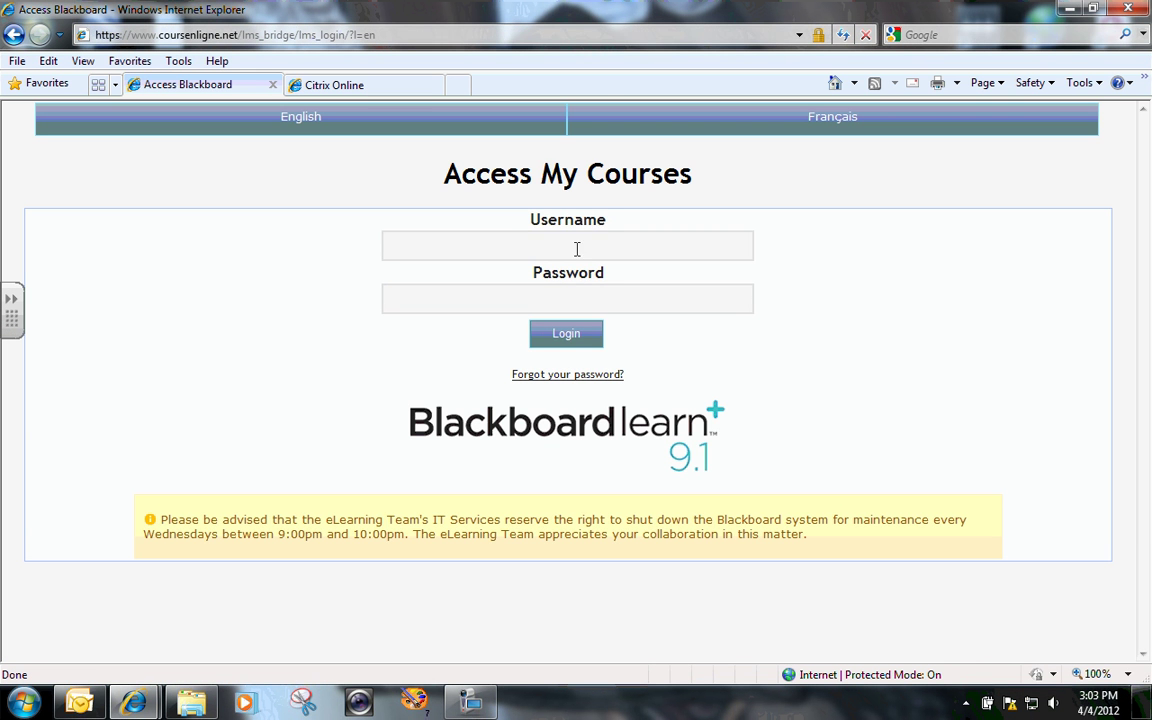
left_click(576, 249)
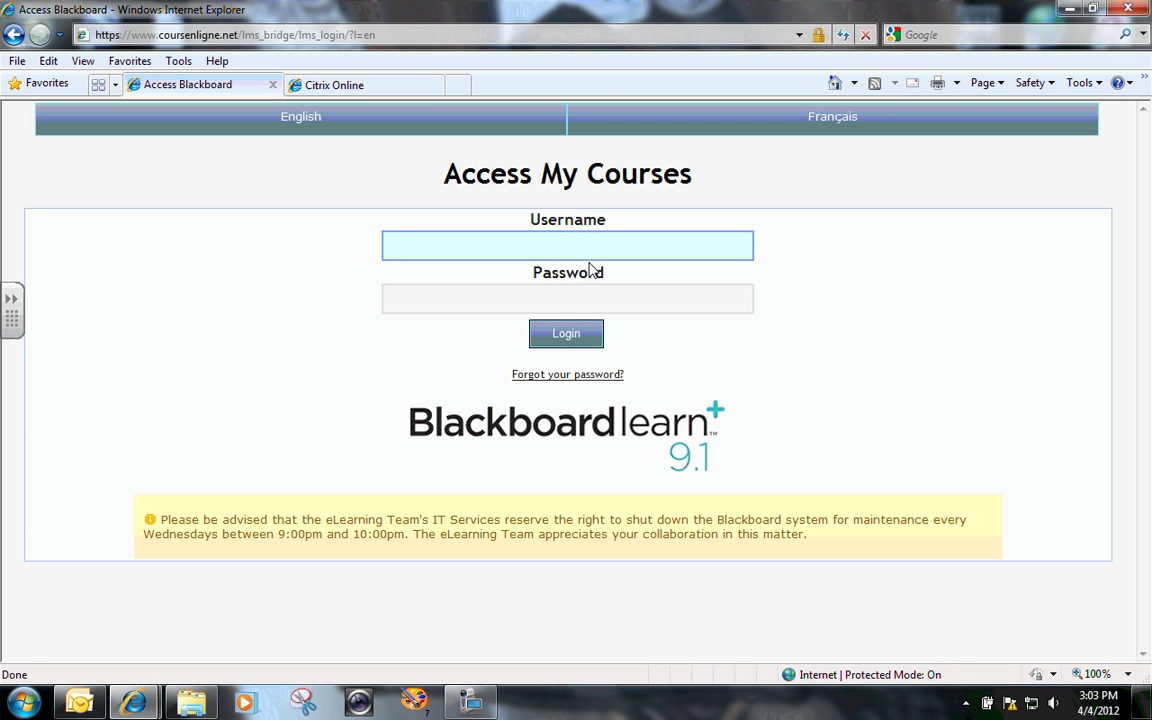
type("4444444")
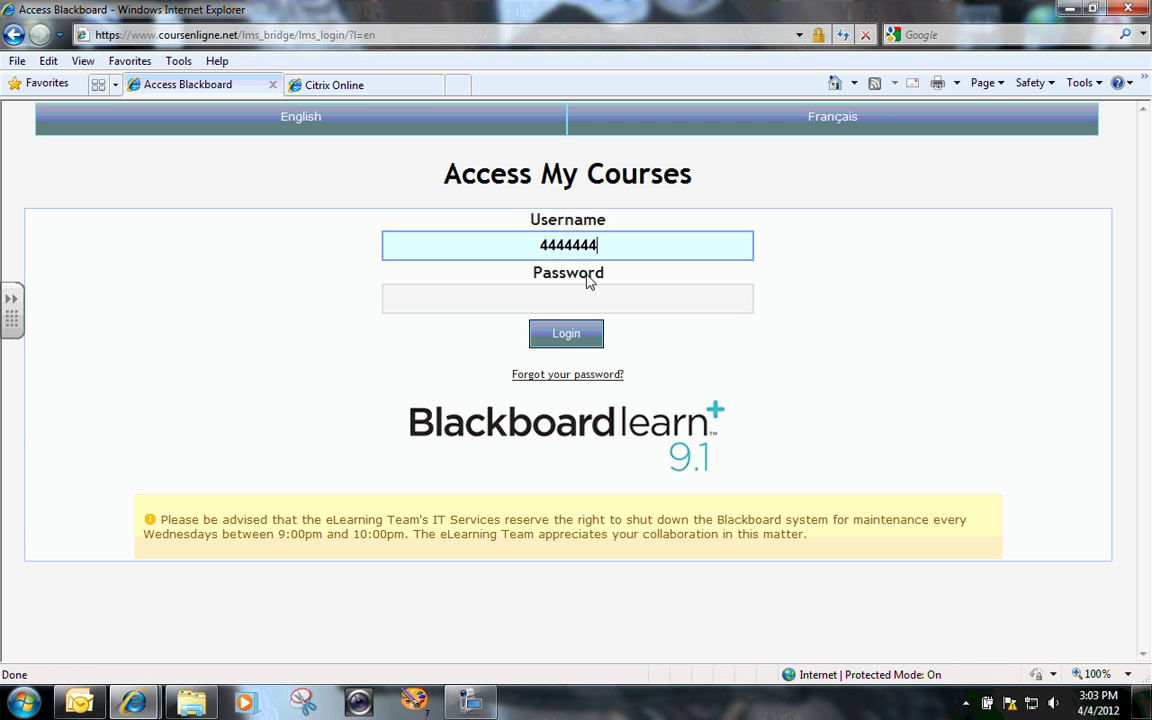
left_click(587, 292)
type("••••••••")
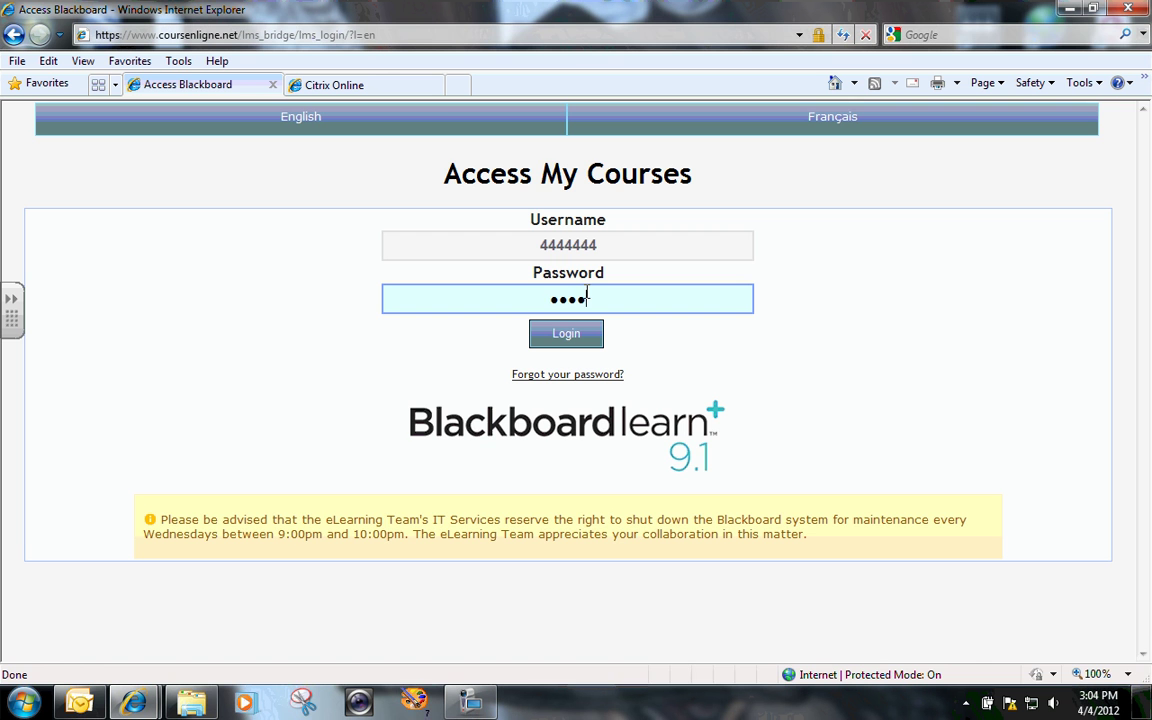
left_click(565, 338)
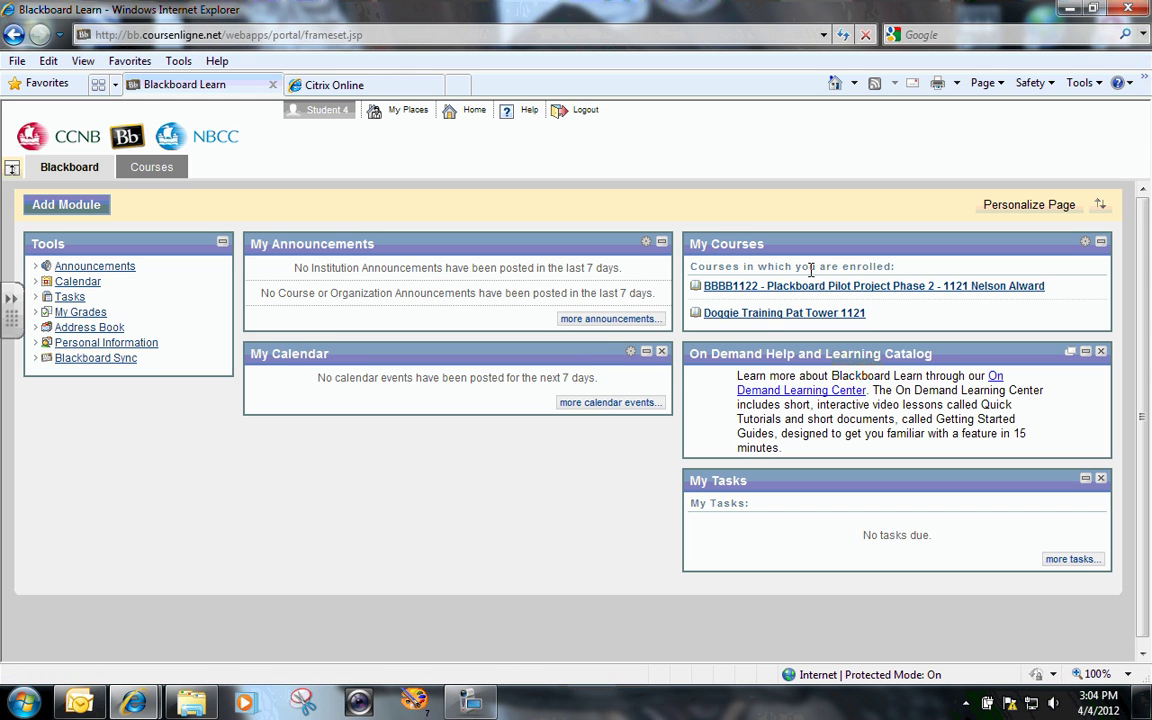
Open the Quizzes & Tests folder under Assessments in the BBBB1122 course to check the student's access to Music Test #2
left_click(812, 287)
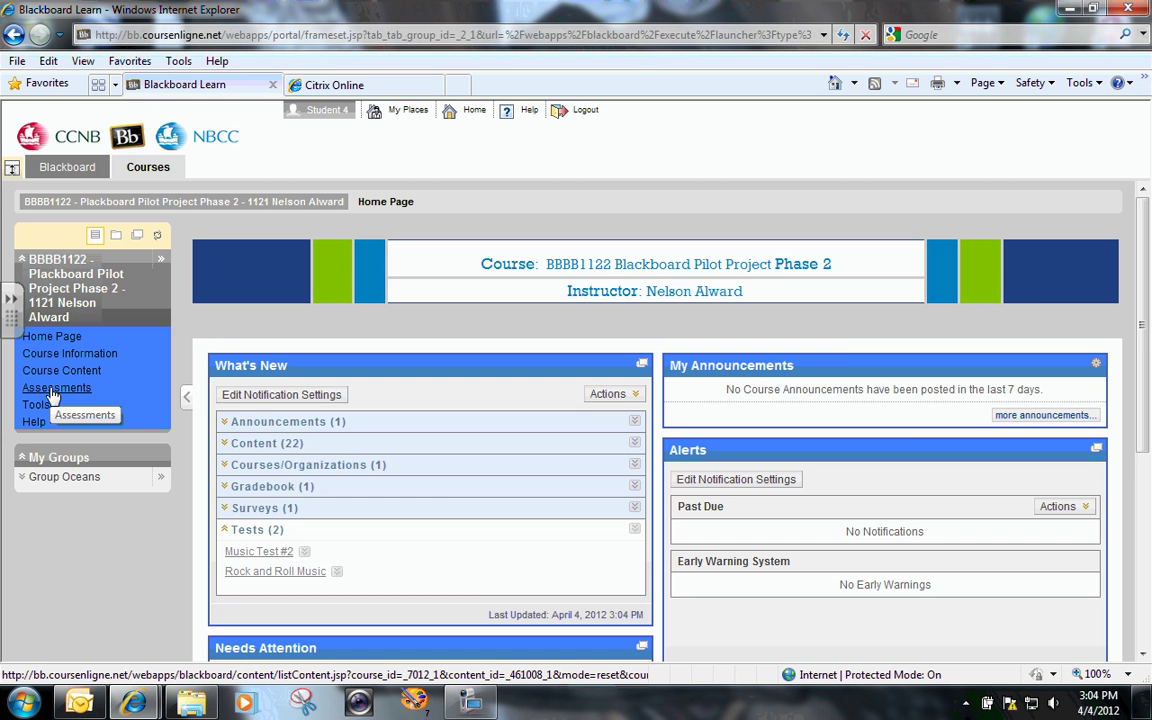
left_click(53, 397)
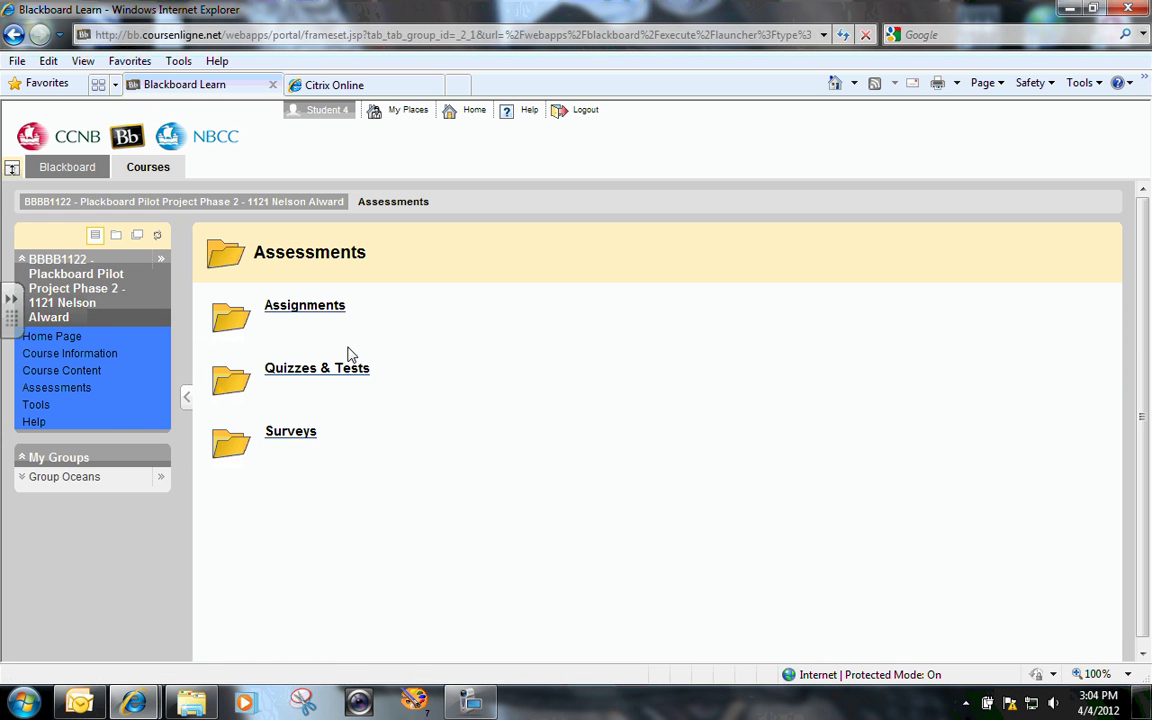
left_click(330, 370)
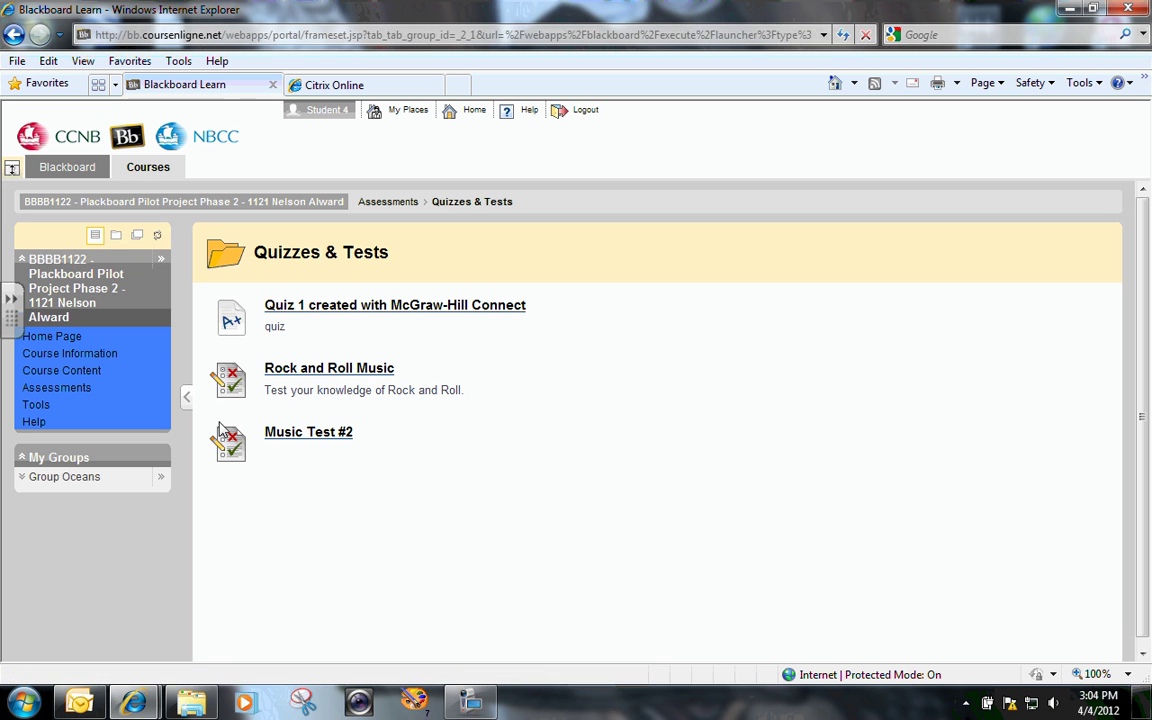